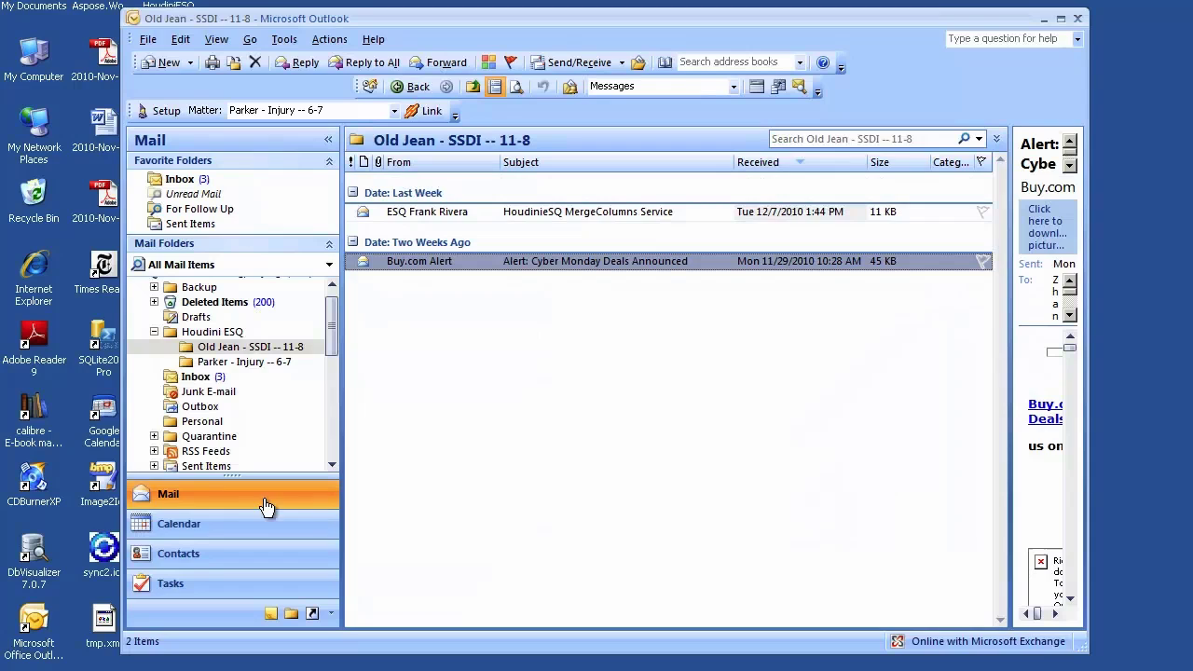
- Show Outlook's December 2010 calendar and turn off the calendar-sync reminder
click(207, 528)
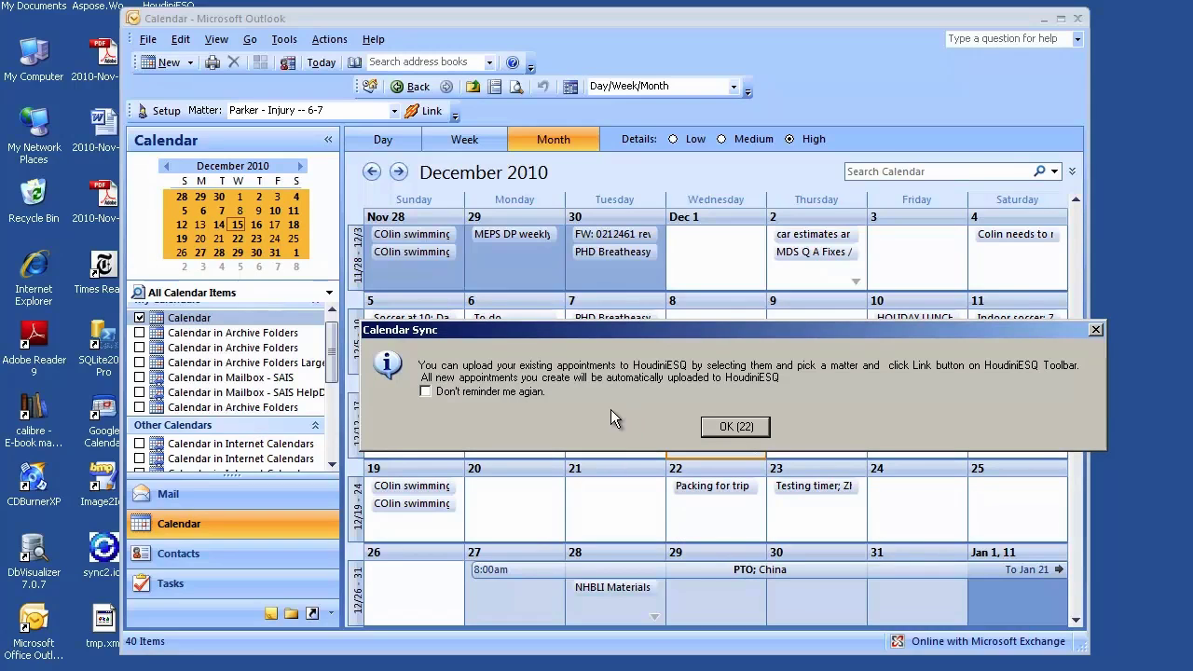
click(506, 391)
click(707, 426)
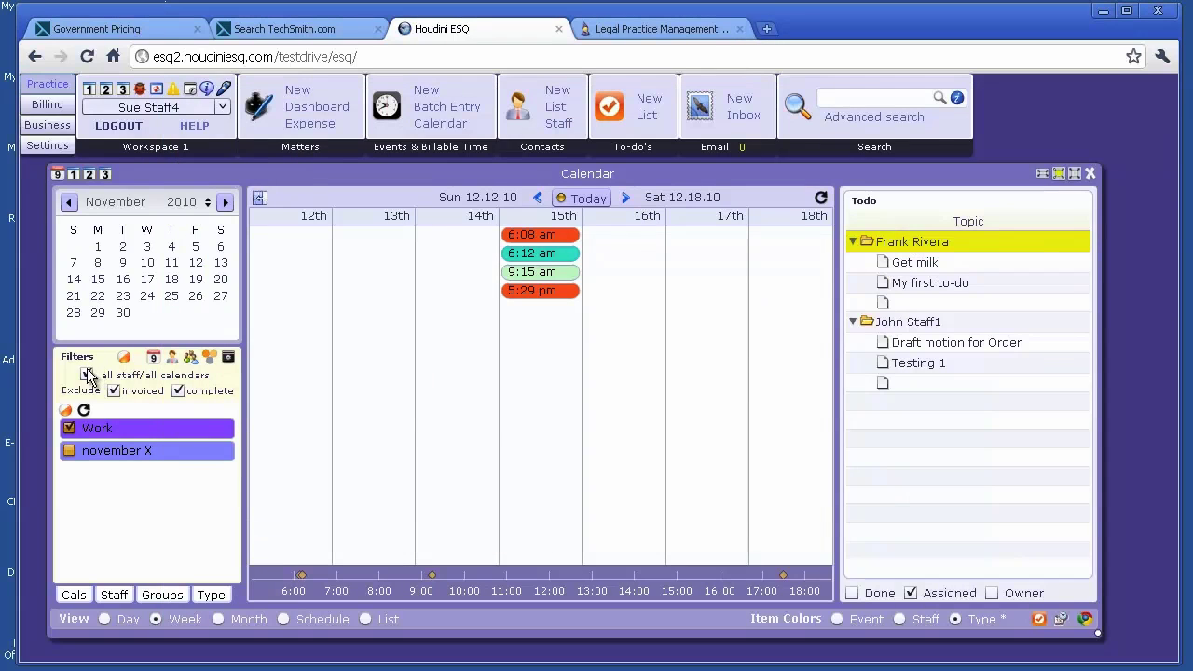
- Untick 'all staff/all calendars' and refresh so only your own 5:29 pm event shows
click(87, 373)
click(812, 197)
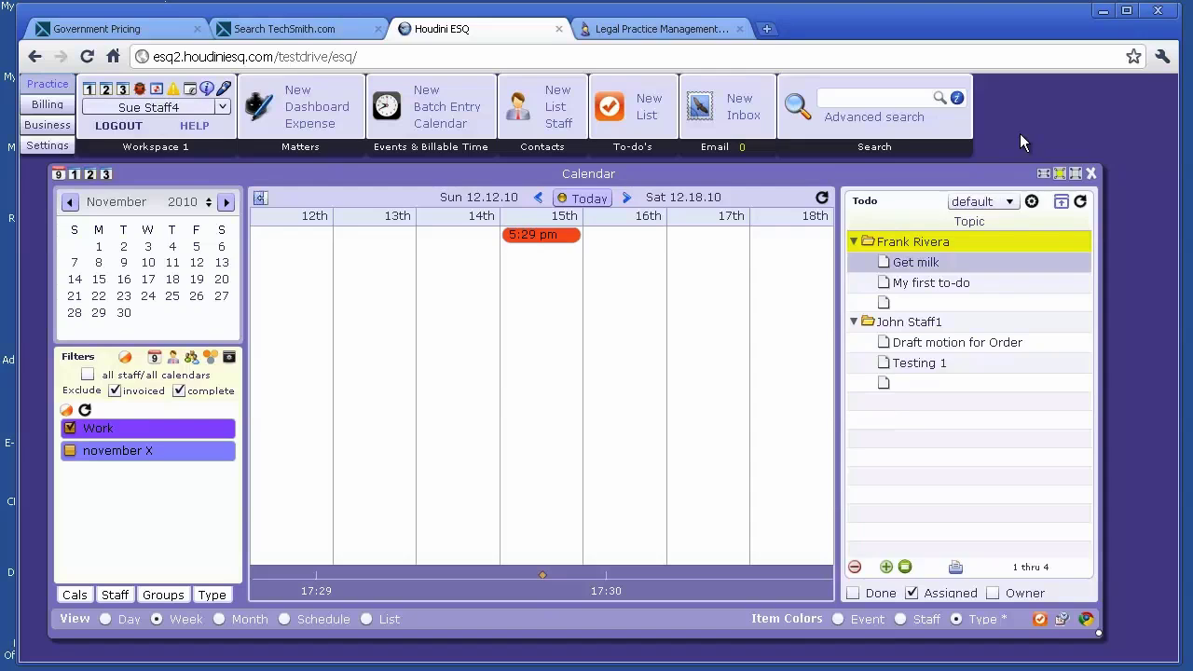
- Create an event on Friday Dec 17 for the client's SSDI matter as a billable Interview
click(1102, 10)
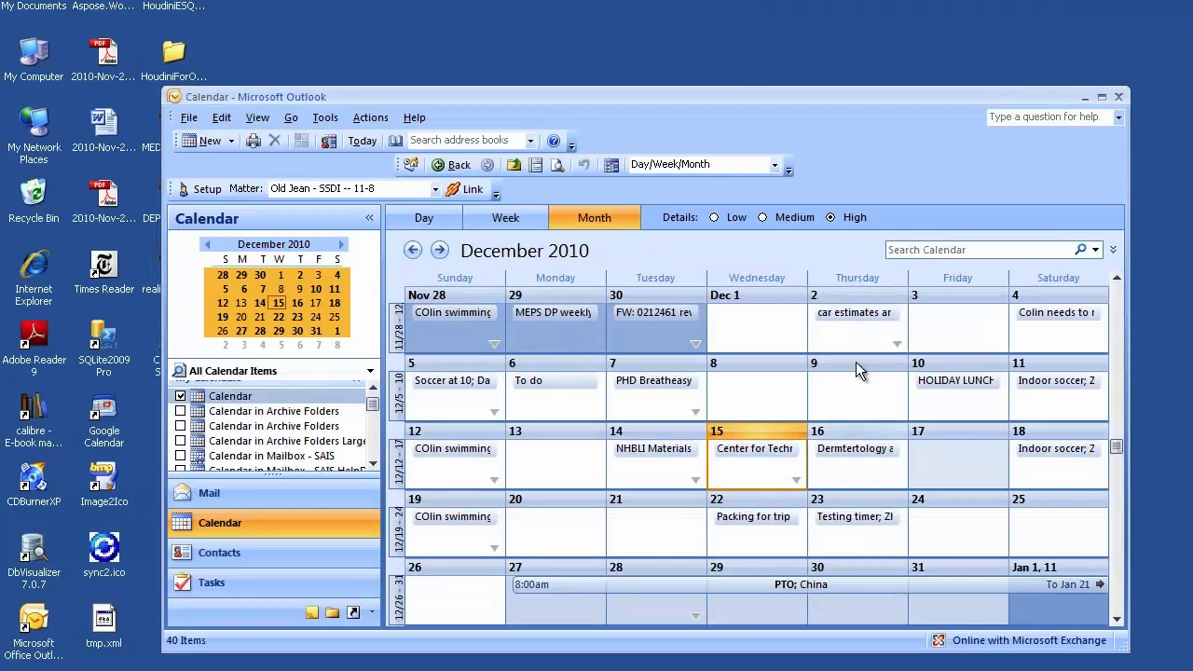
double_click(940, 462)
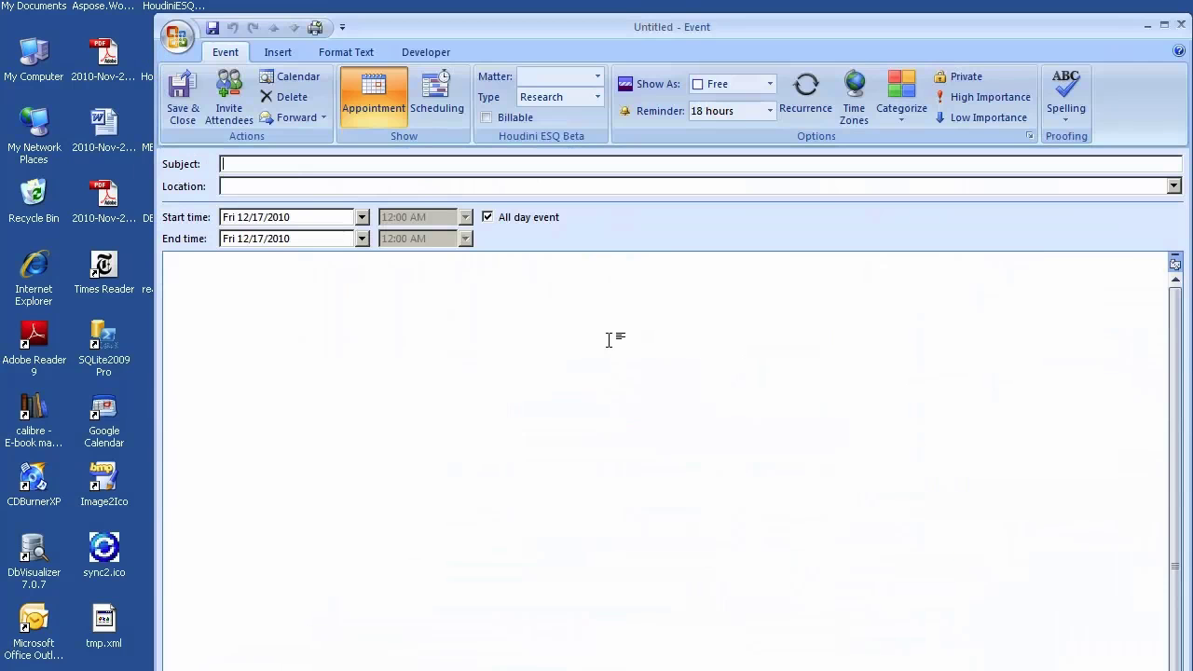
drag(686, 37, 654, 83)
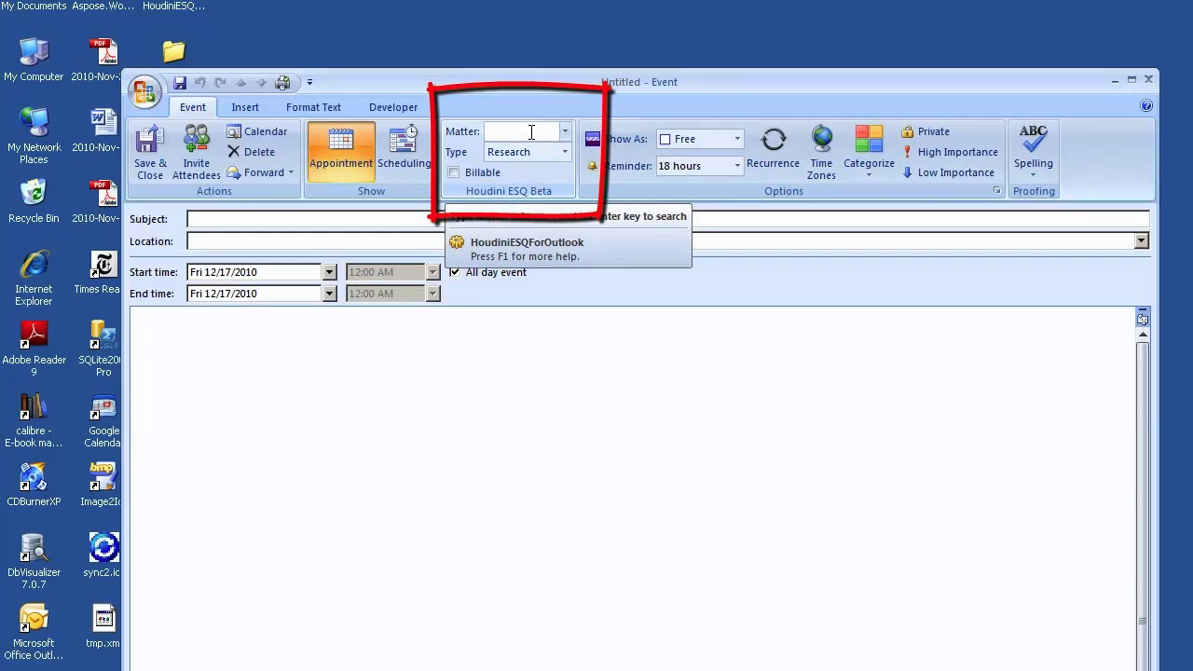
click(531, 132)
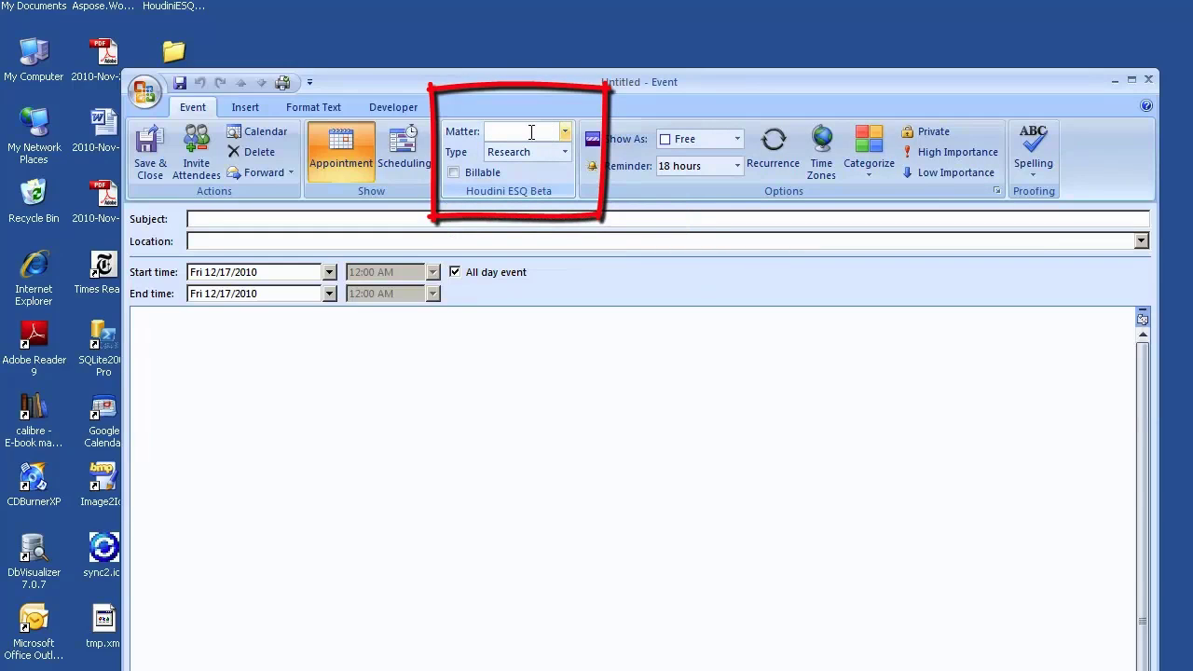
text(OI)
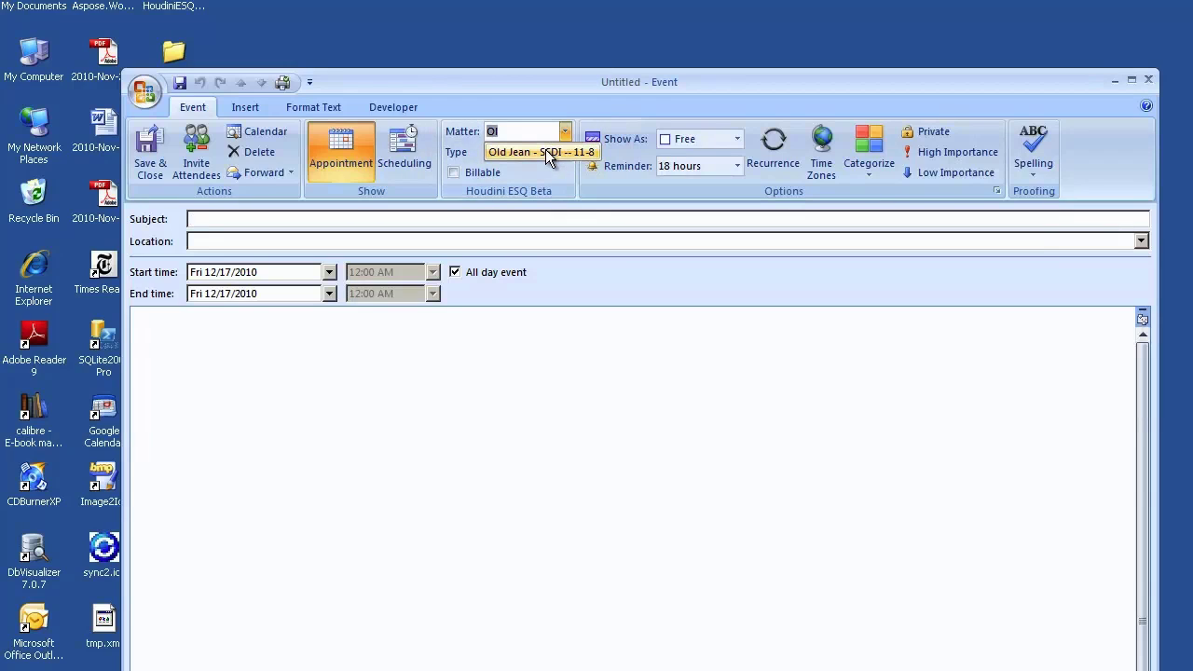
click(546, 151)
click(563, 151)
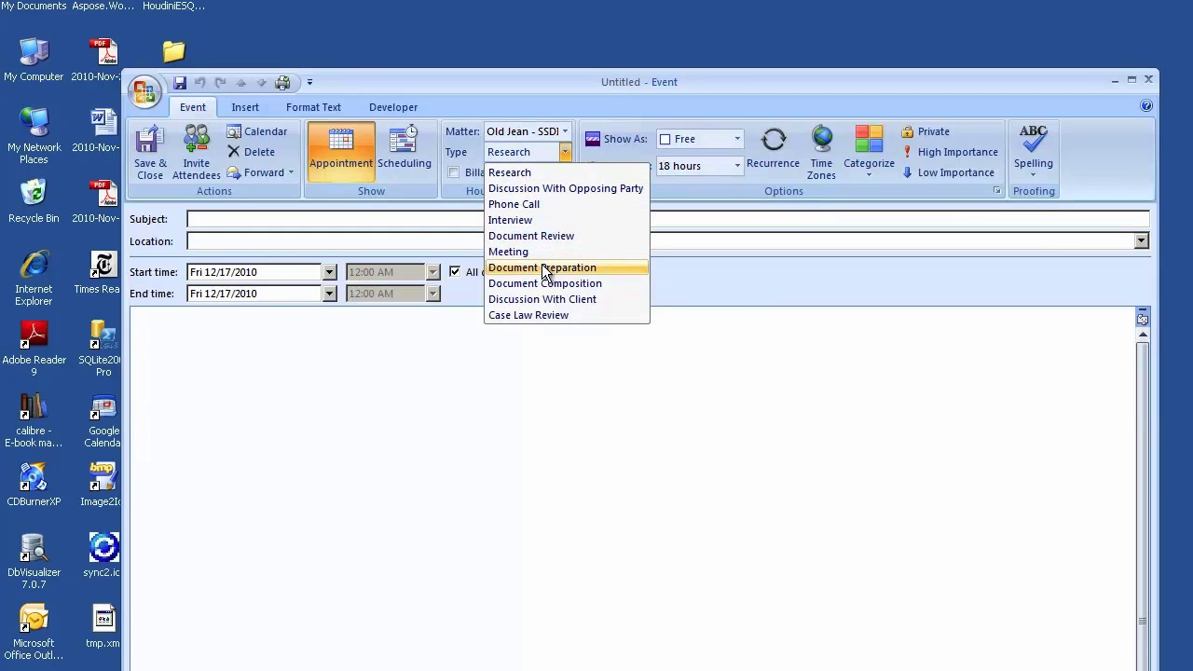
click(526, 220)
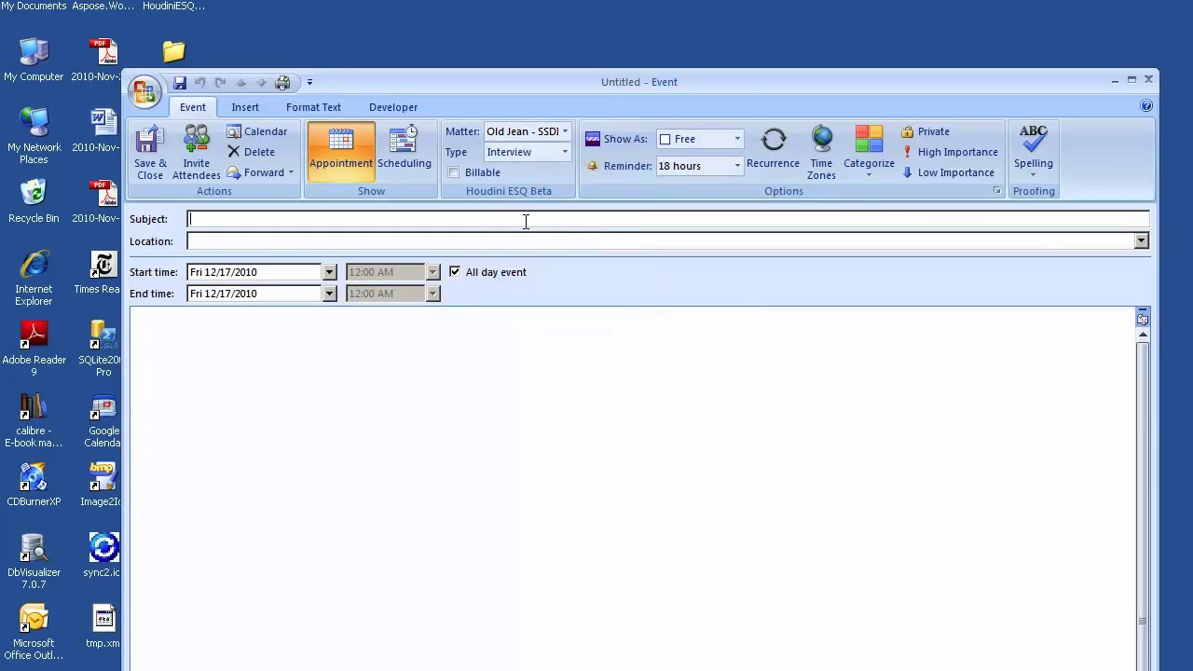
click(454, 173)
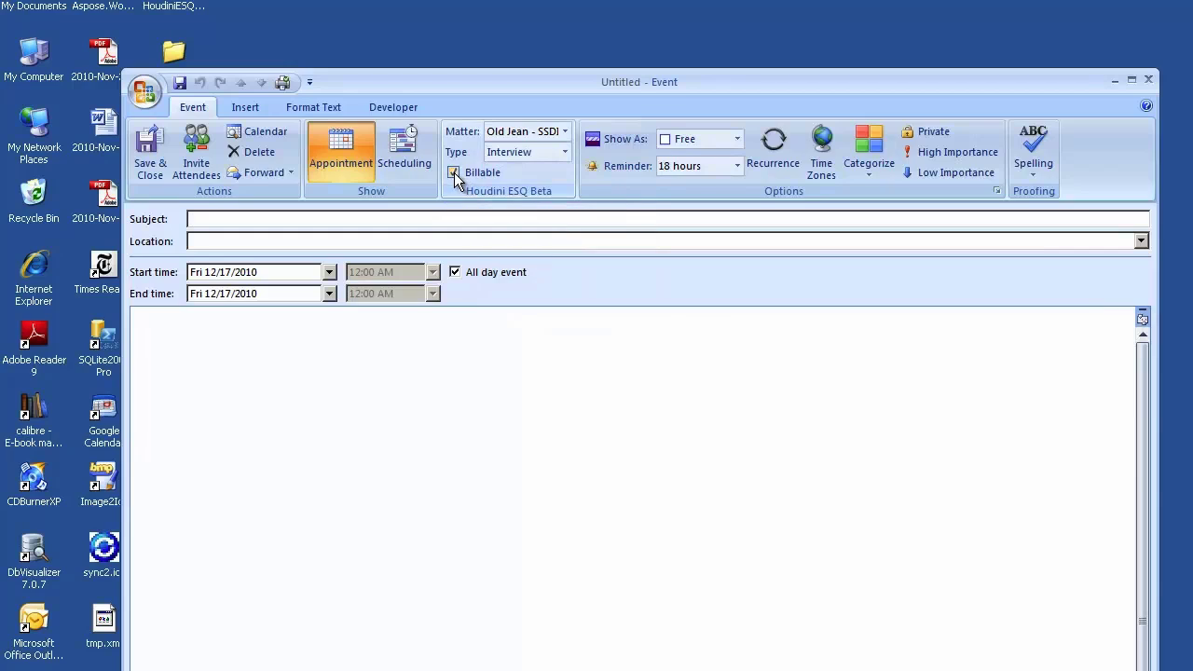
- Enter subject 'Interview with clinet', location 'testing' and description 'this is a testing'
click(340, 219)
text(Interview with )
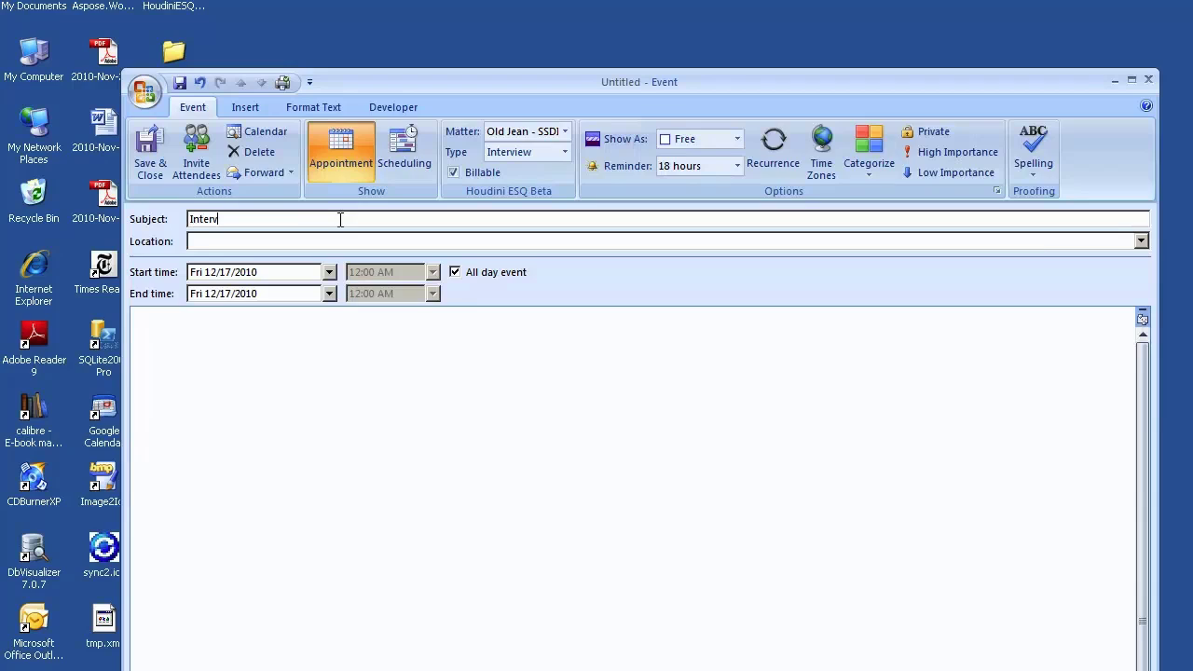
text(clinet)
click(275, 242)
text(testing)
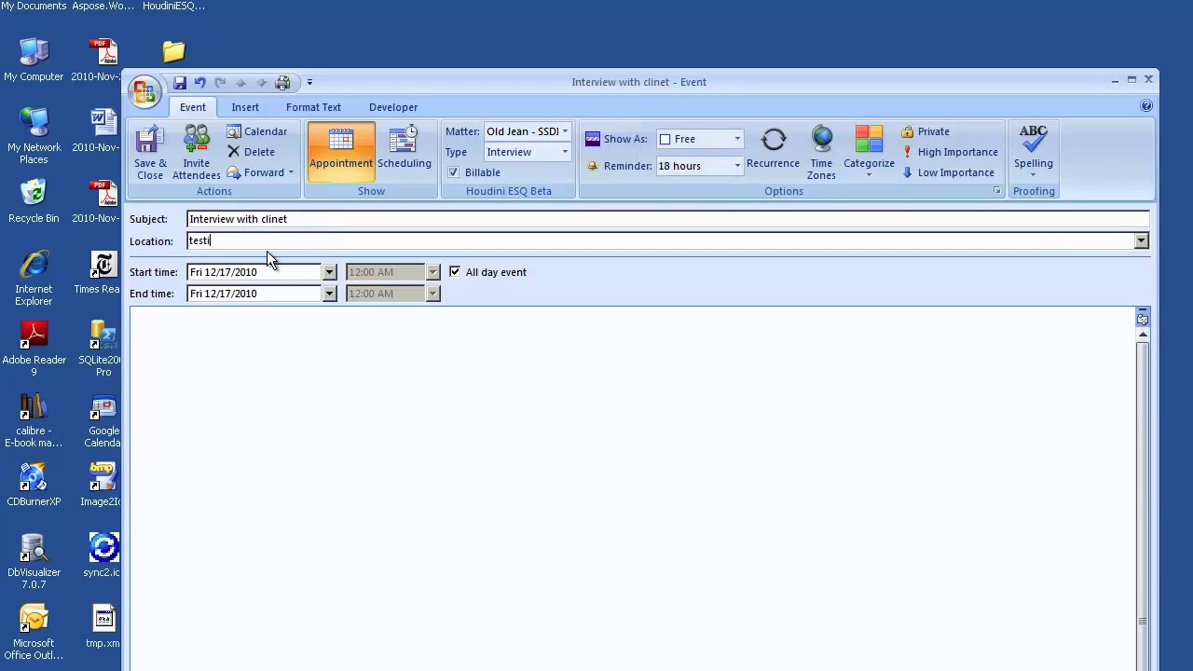
click(252, 373)
text(this is a testing)
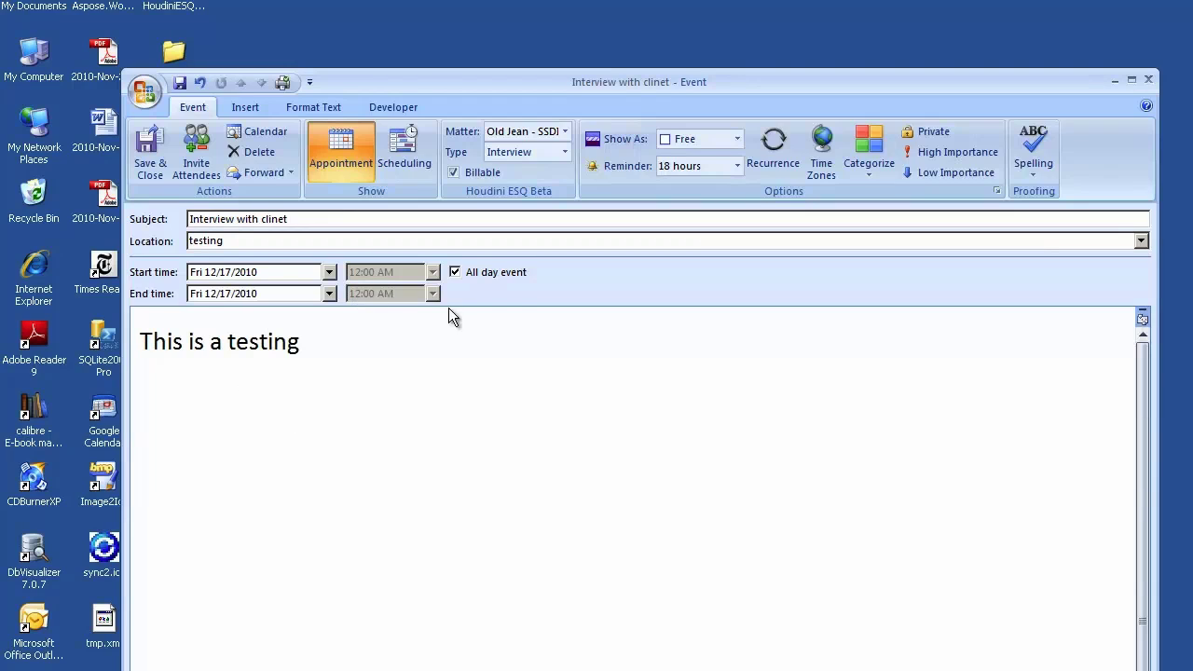
- Make the event timed from 9:30 to 10:30 AM and save the appointment
click(455, 271)
click(432, 272)
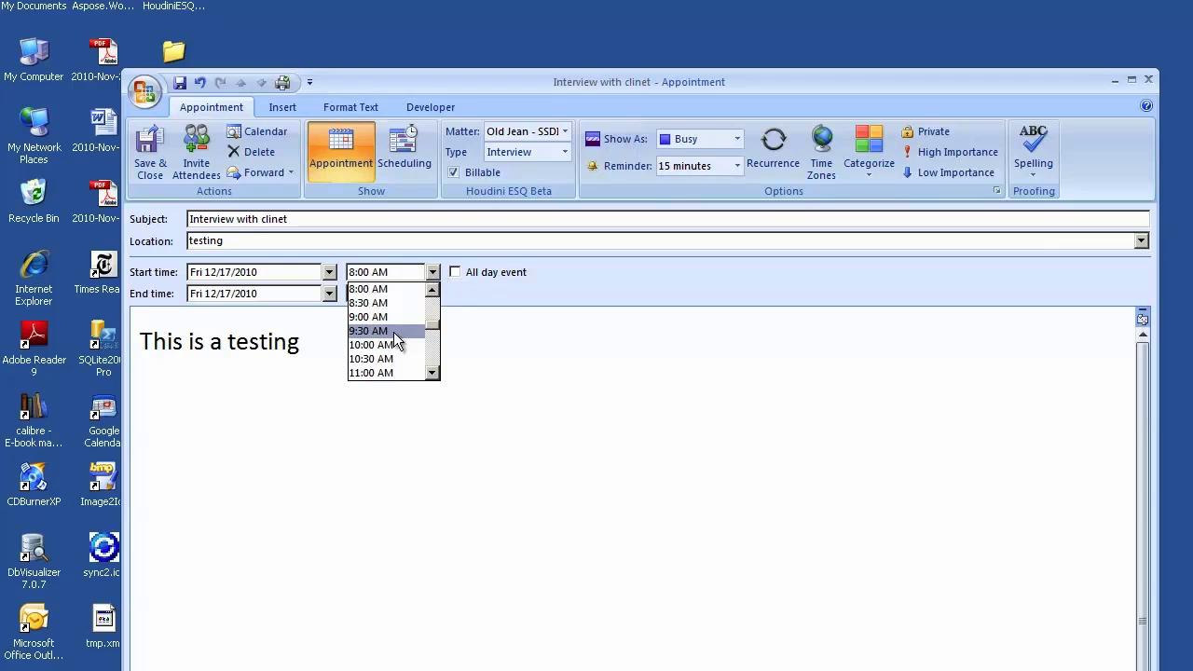
click(389, 330)
click(432, 293)
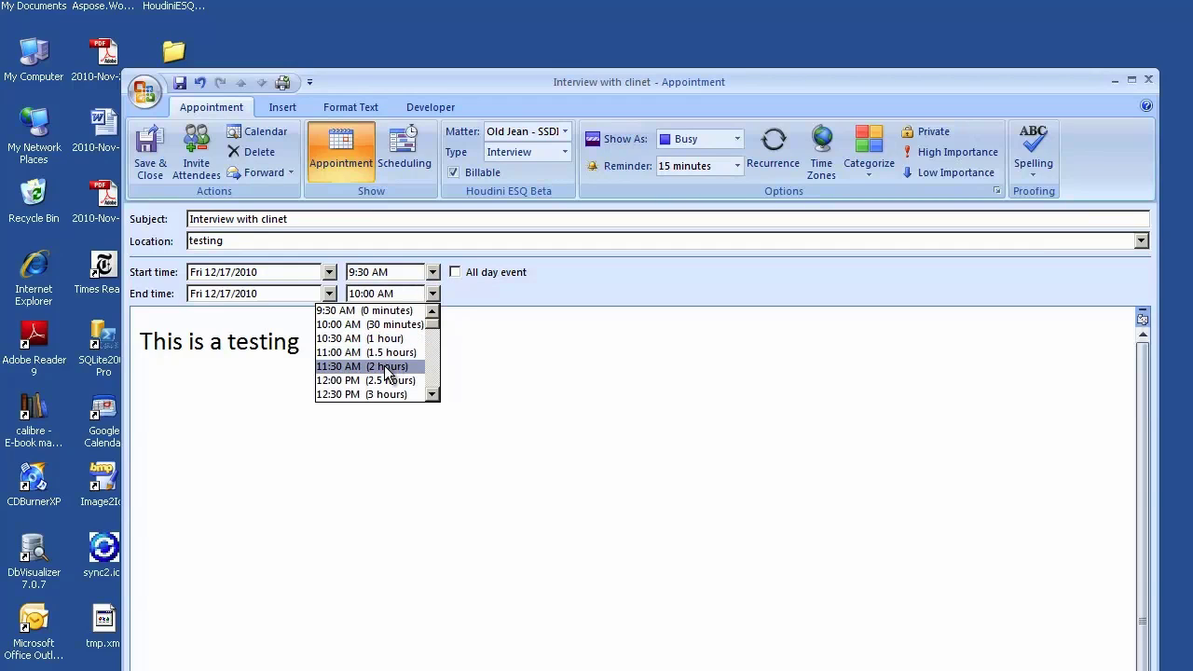
click(372, 340)
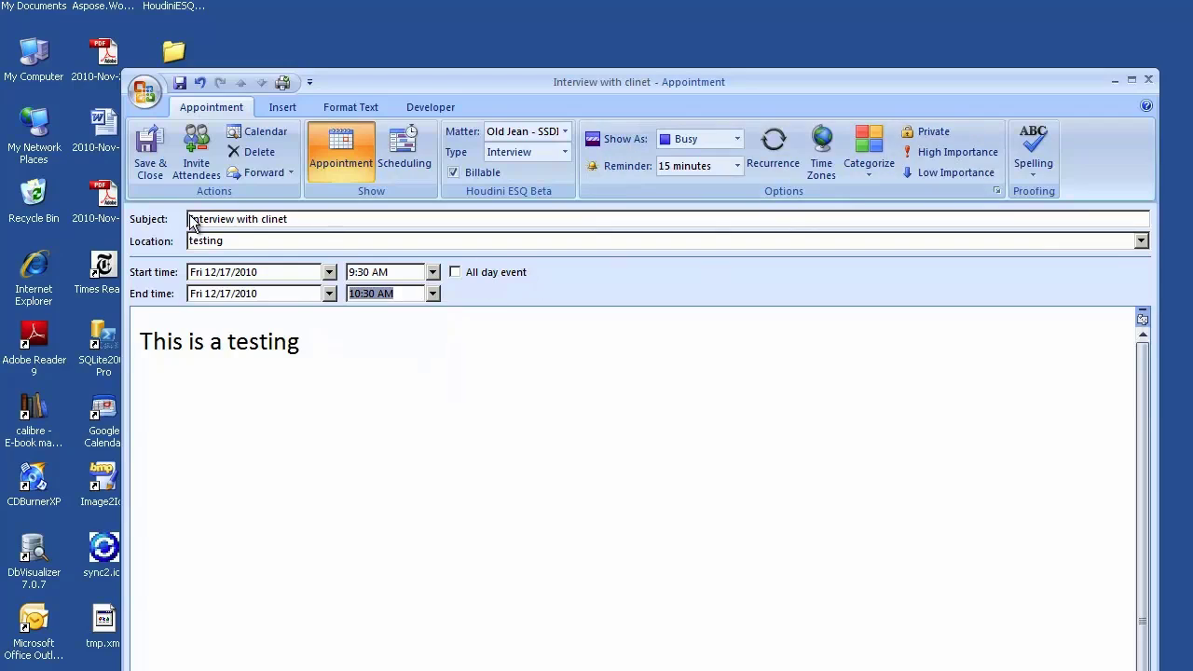
click(159, 162)
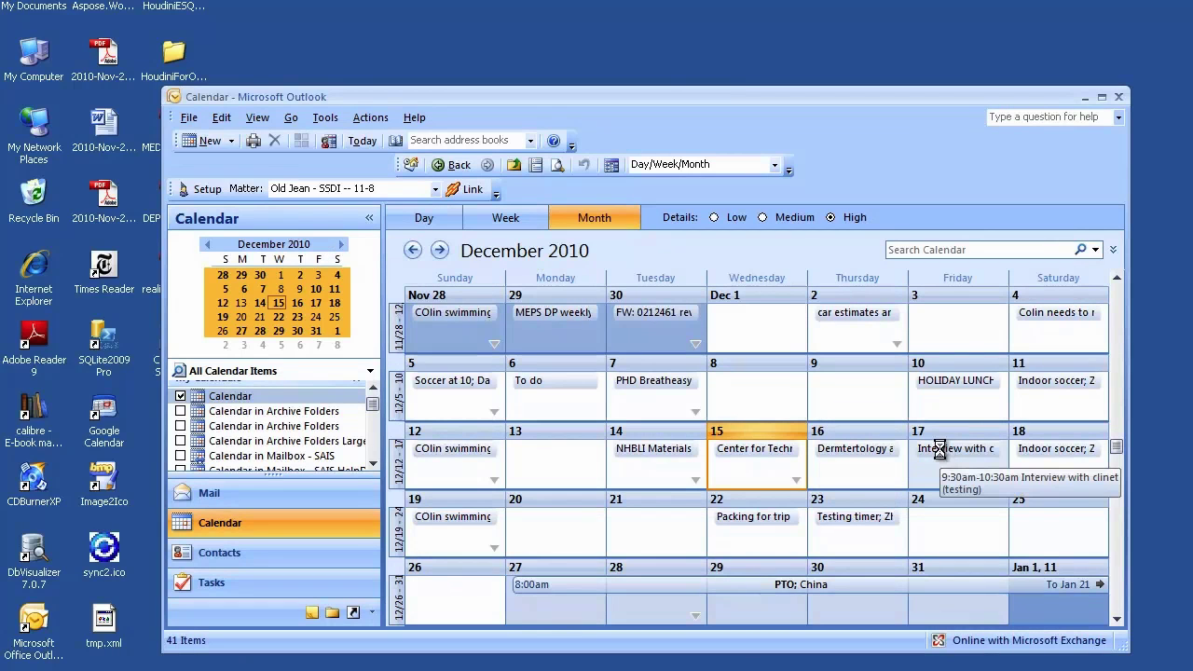
double_click(943, 456)
drag(530, 43, 533, 134)
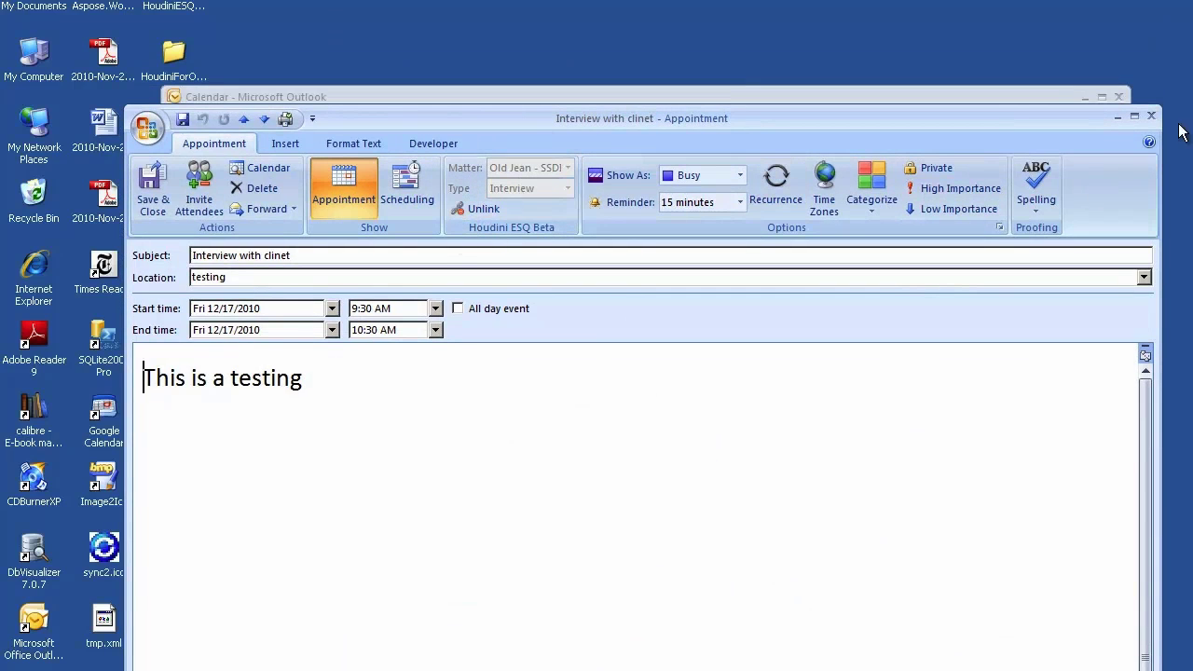
click(1151, 114)
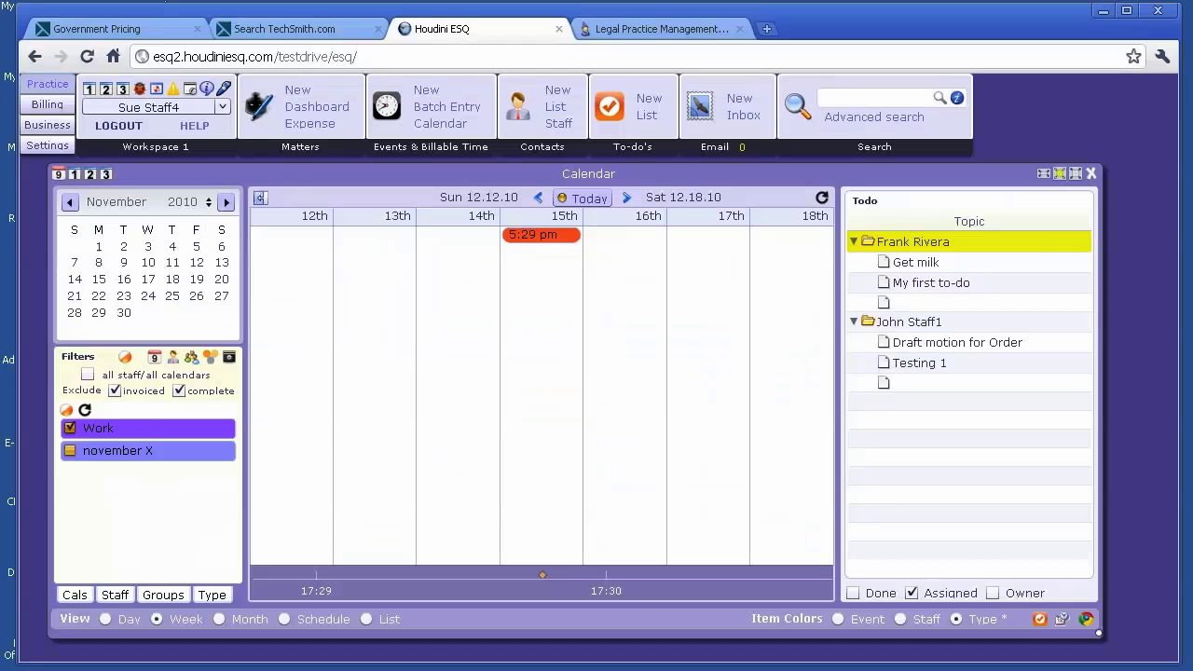
- Refresh the web calendar and review the synced 9:30 am Interview on Dec 17 without changes
click(822, 199)
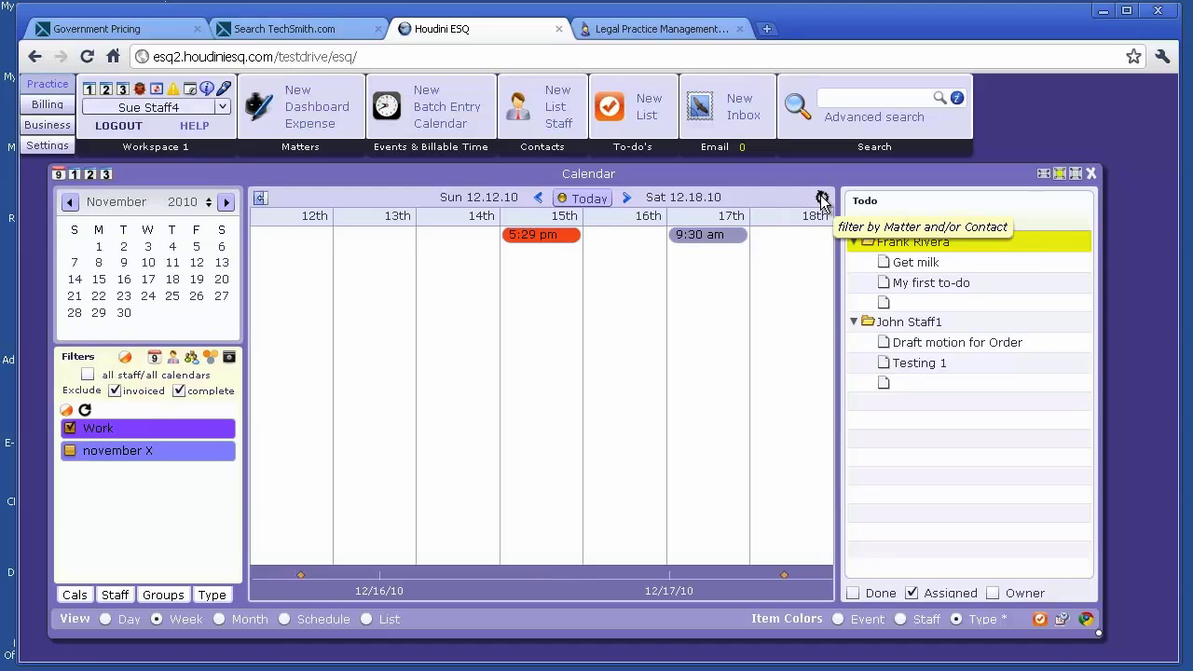
mouse_move(701, 238)
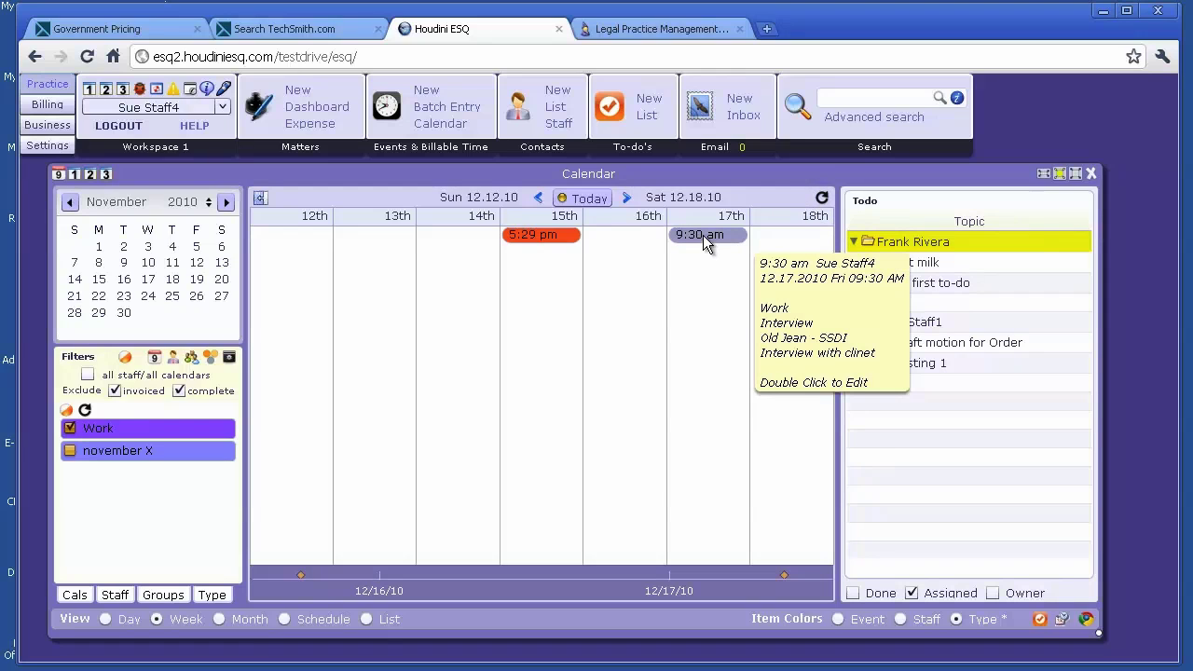
double_click(703, 235)
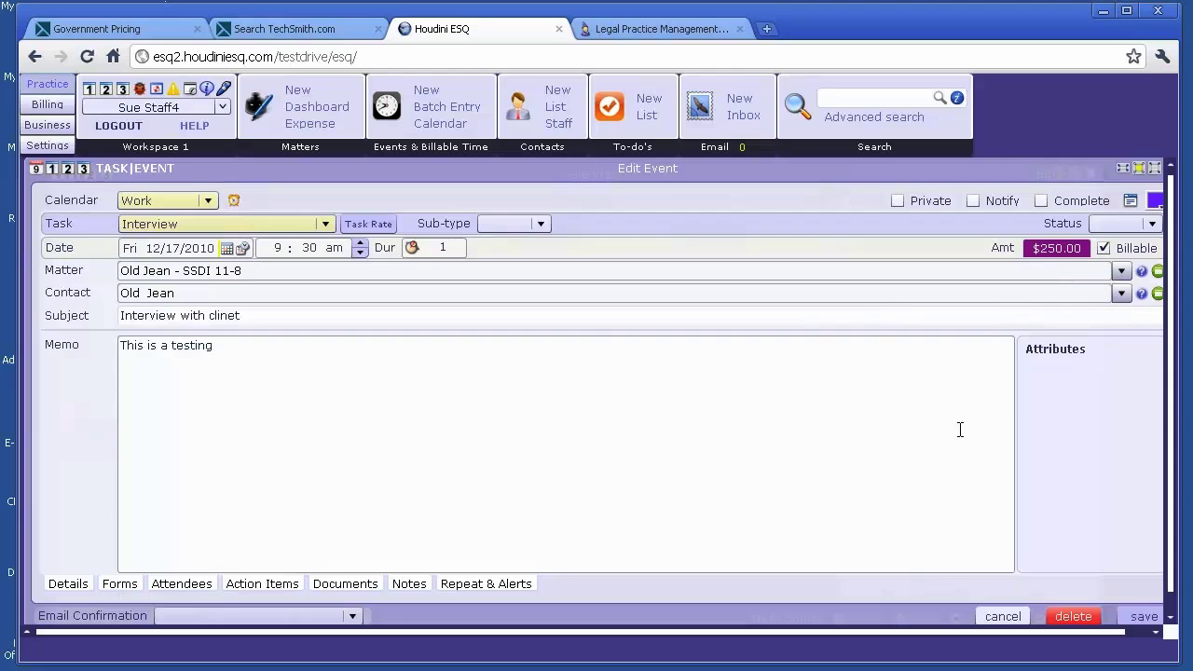
click(1003, 616)
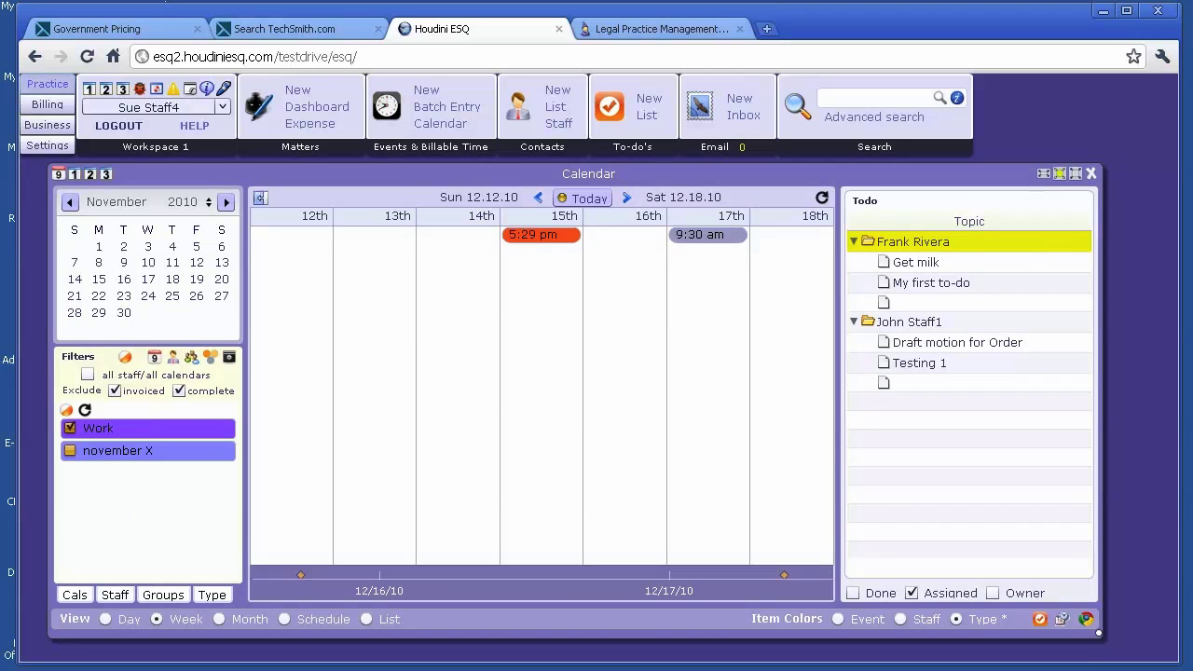
key(alt+Tab)
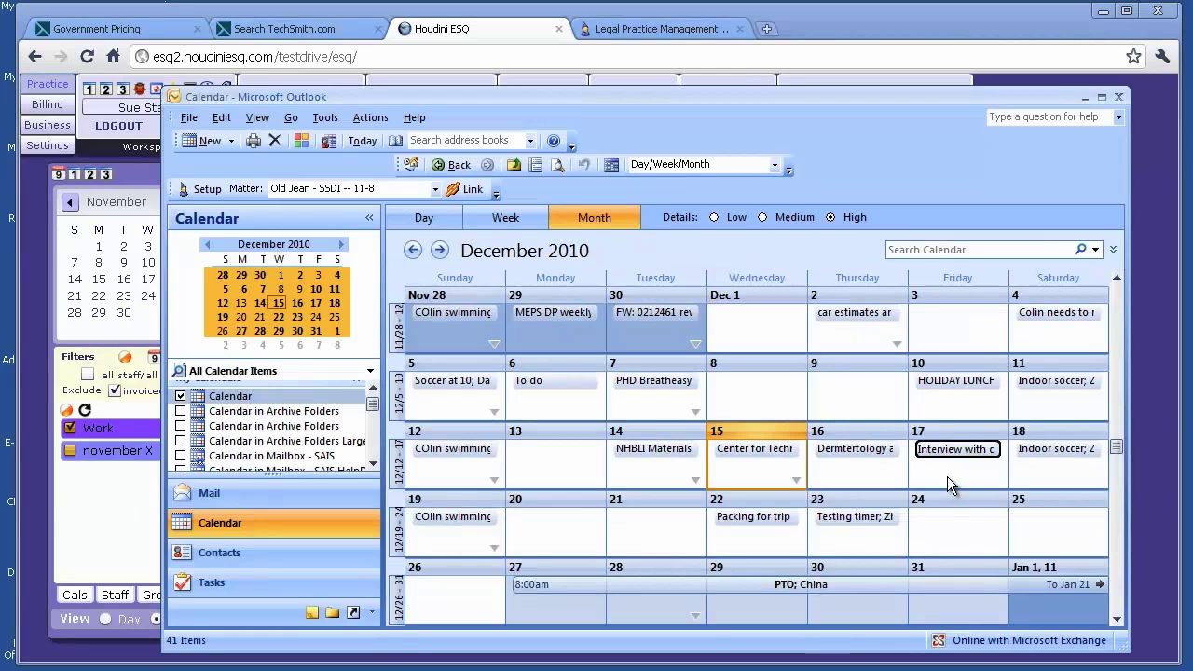
- Show Outlook's Contacts phone list, scrolled down to the bottom
mouse_move(947, 474)
click(287, 560)
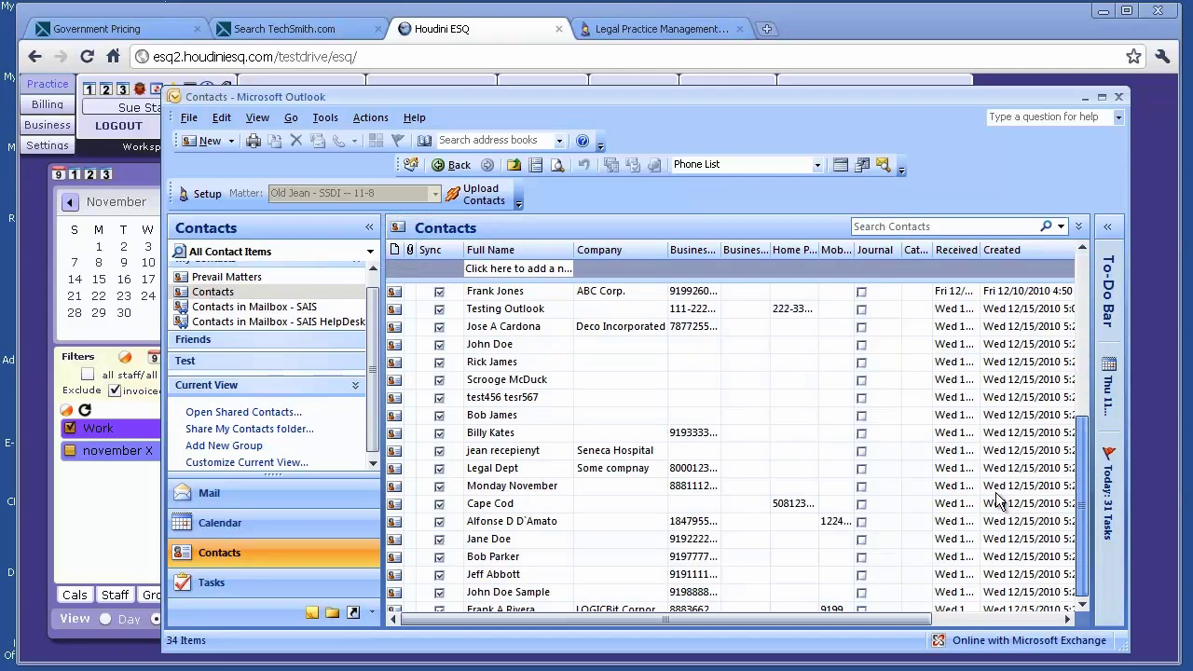
scroll(497, 486, down, 5)
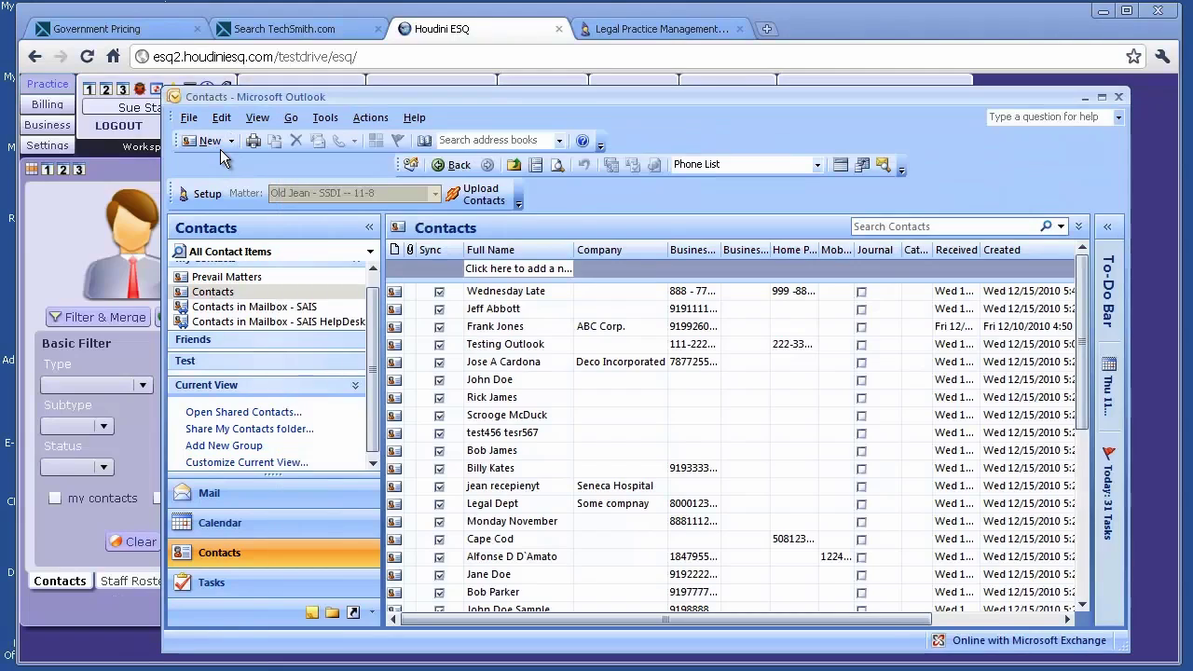
- Fill in and save the new ABCDEFG contact, entering the person's full name
click(212, 142)
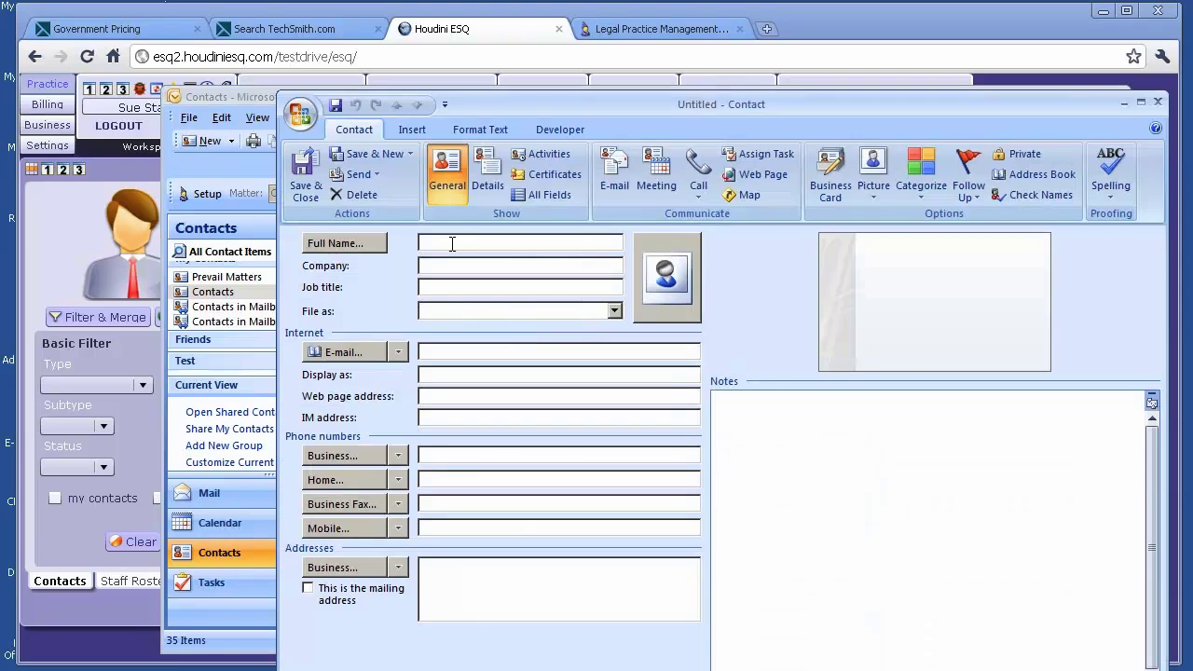
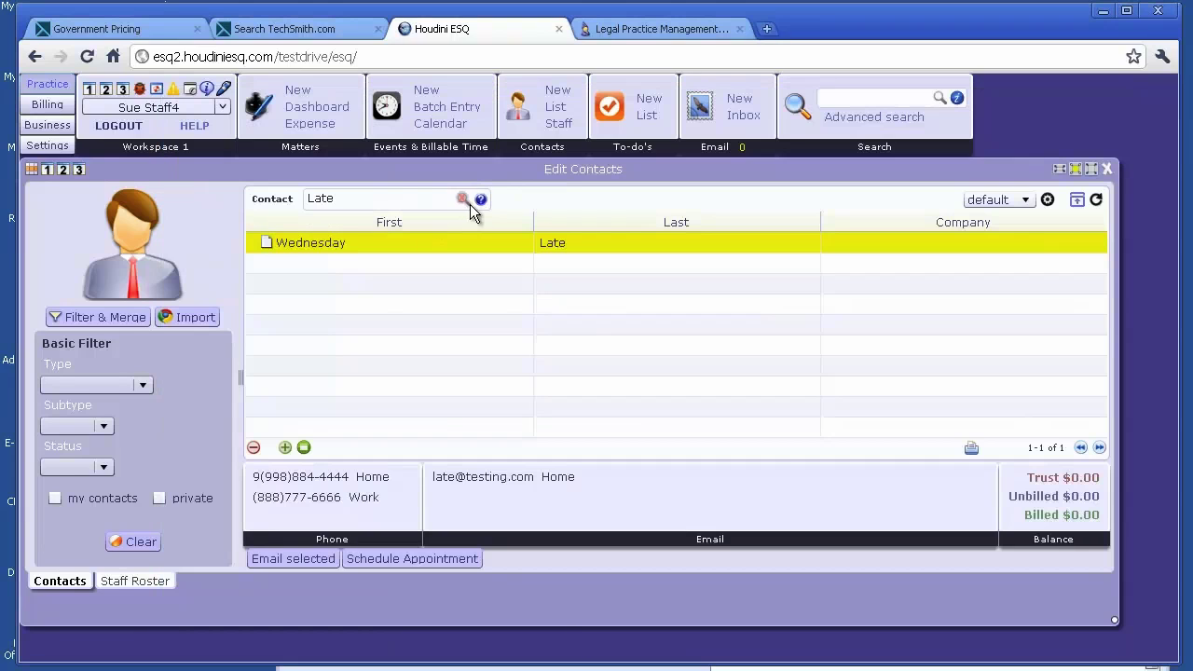
click(463, 200)
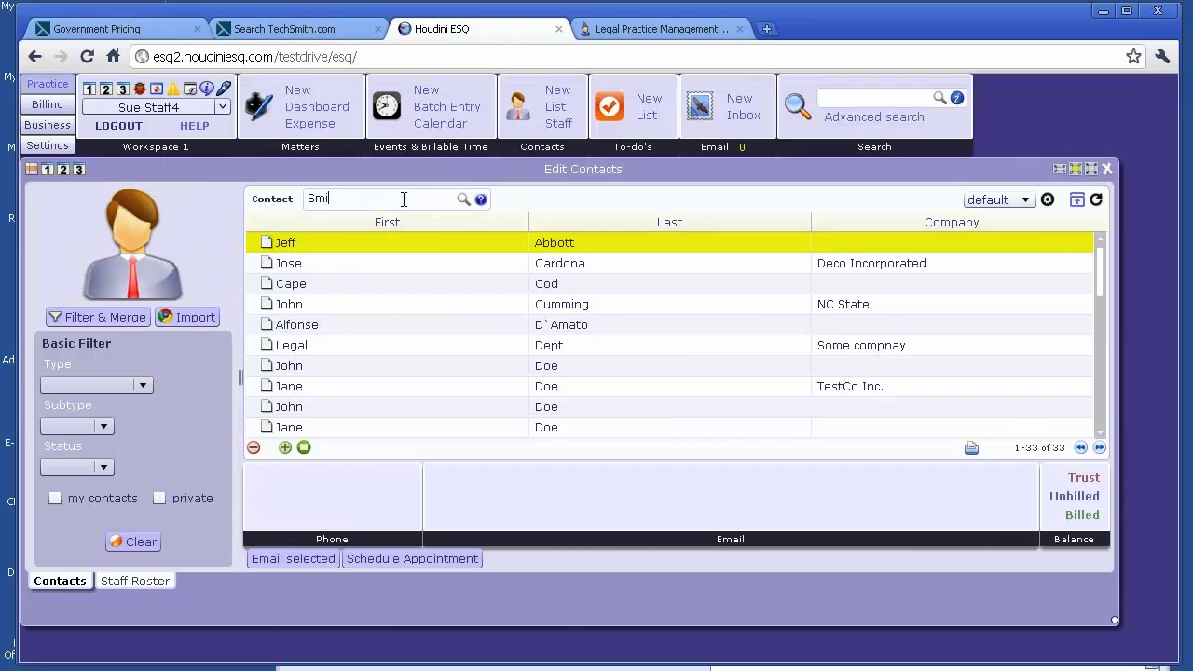
key(Return)
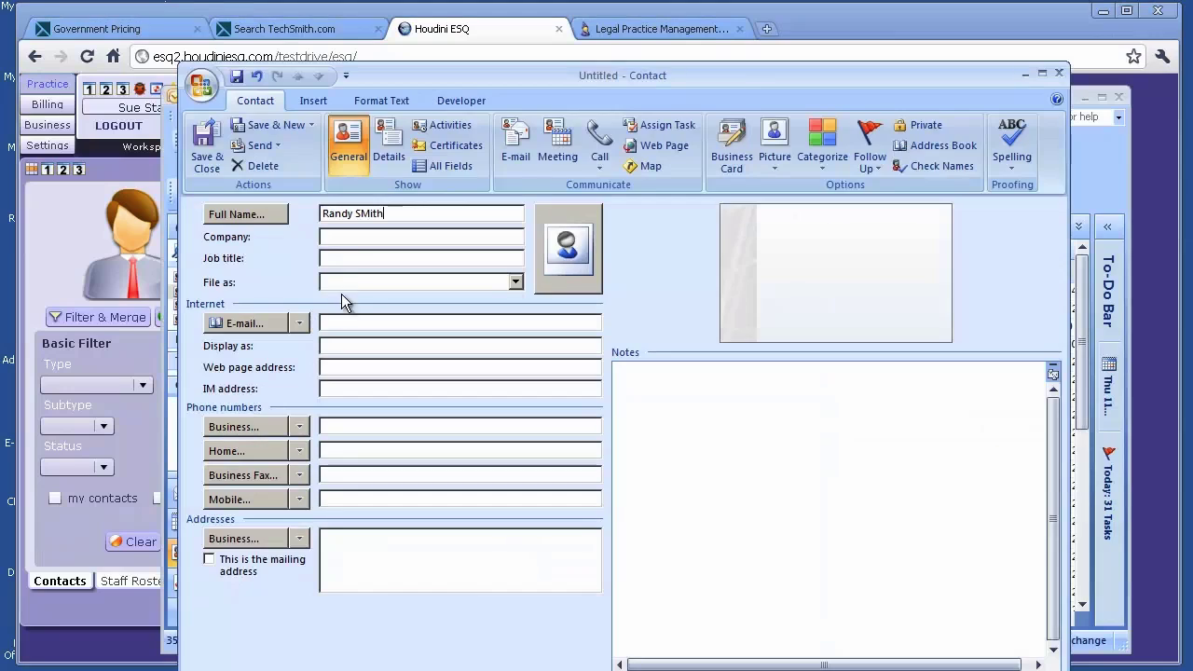
click(352, 238)
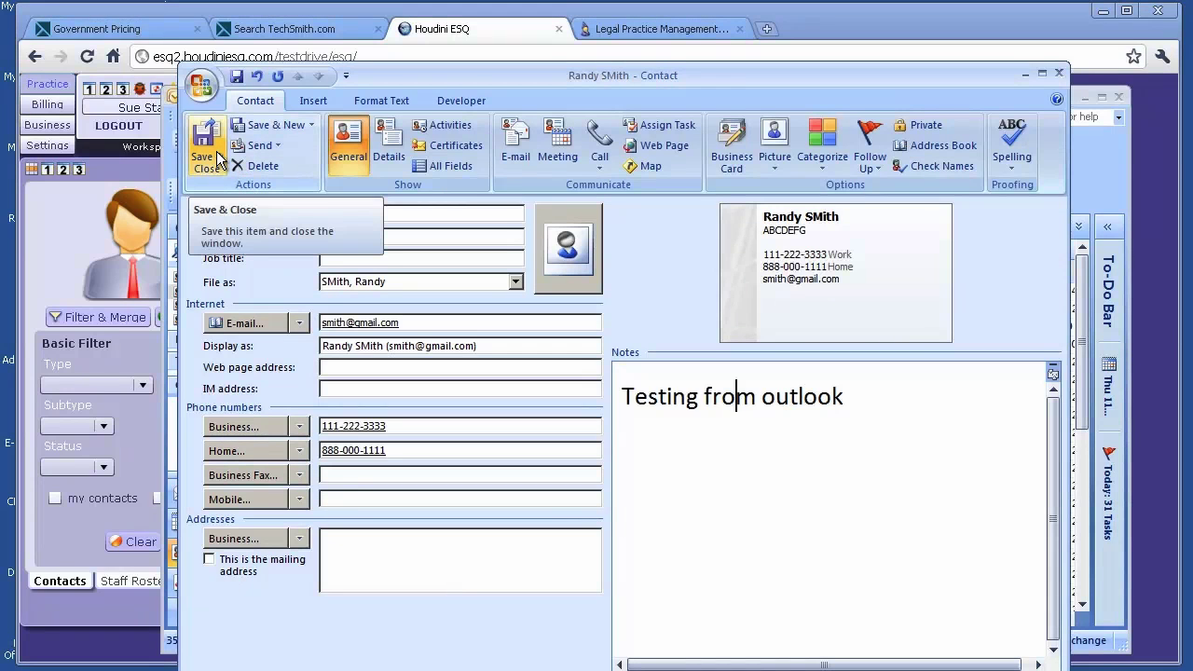
click(210, 156)
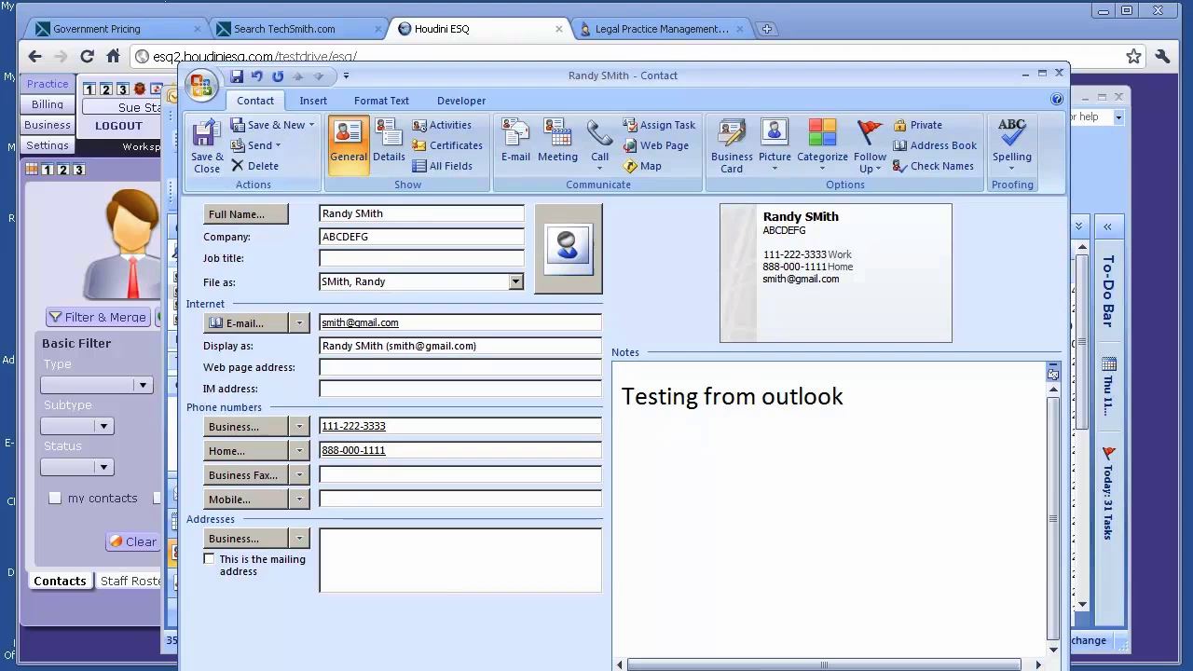
click(223, 135)
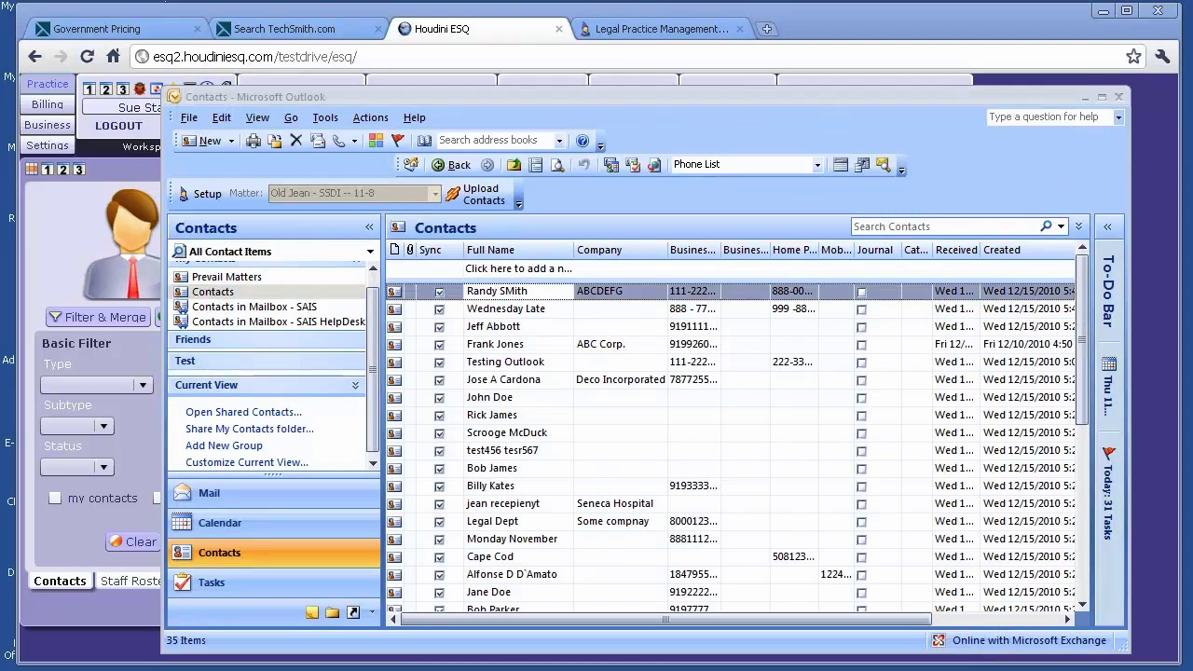
- Search the Houdini ESQ contacts by the new contact's surname and select the ABCDEFG record
click(1118, 96)
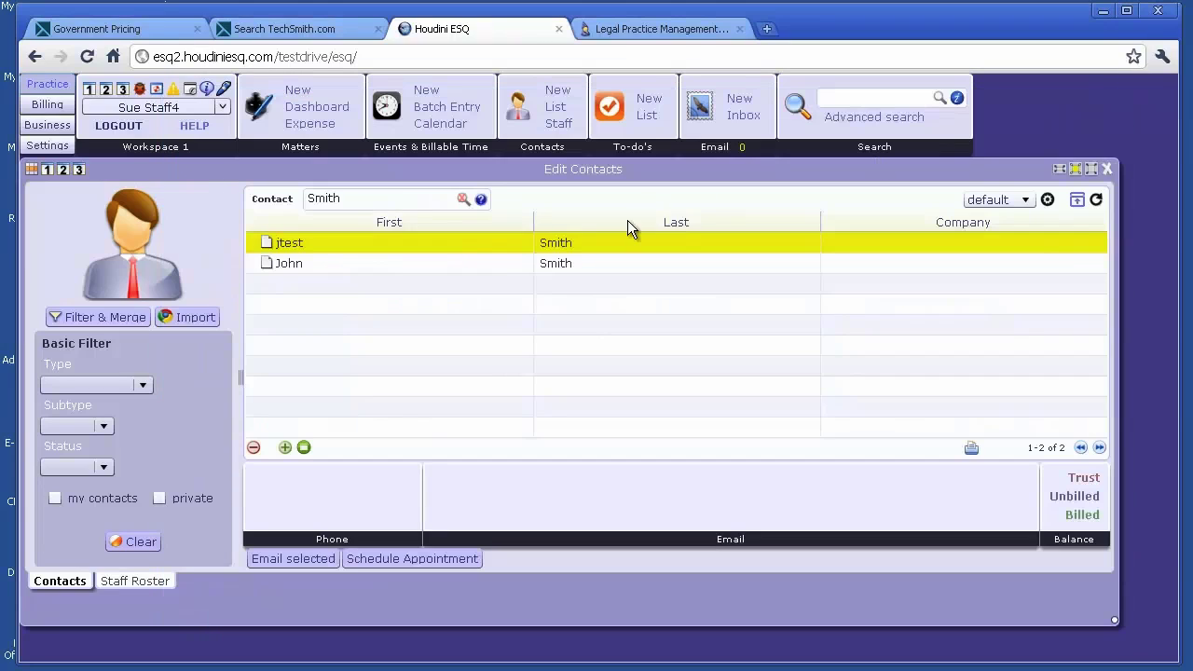
click(462, 199)
click(393, 199)
text(SM)
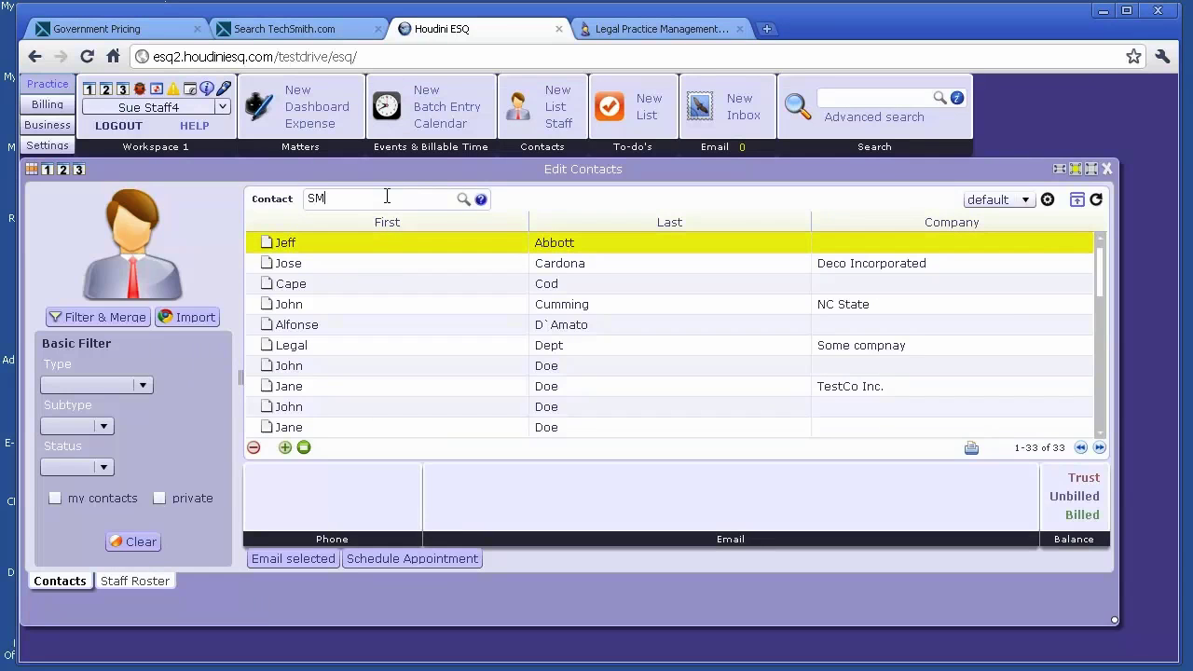
text(ith)
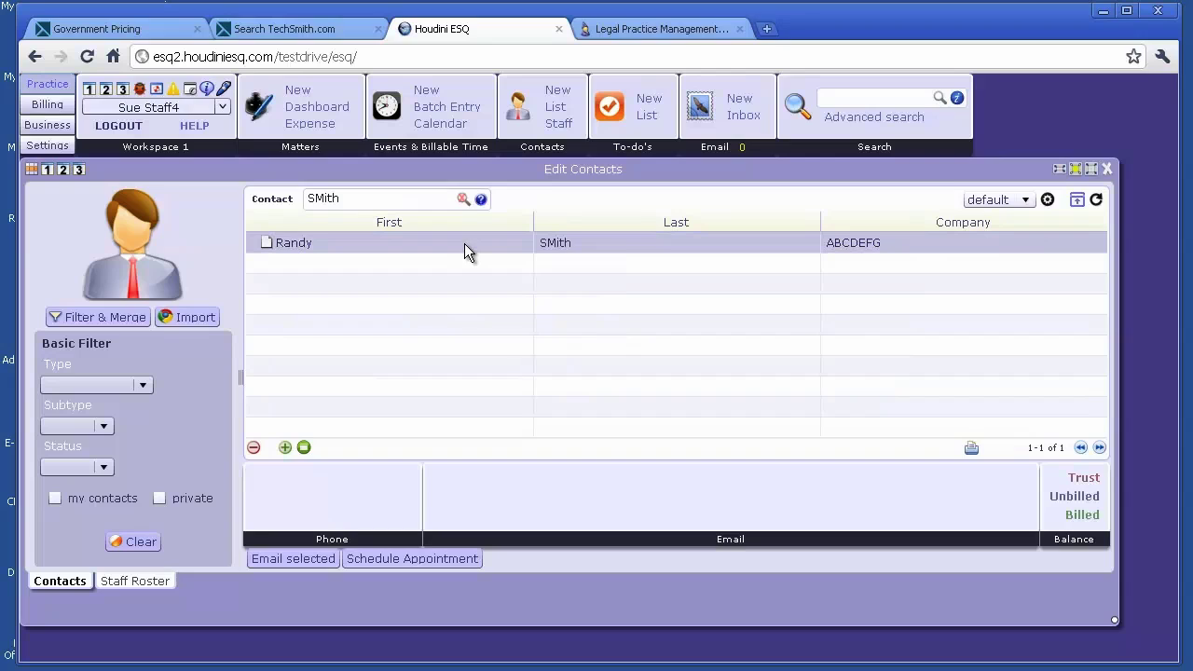
click(579, 305)
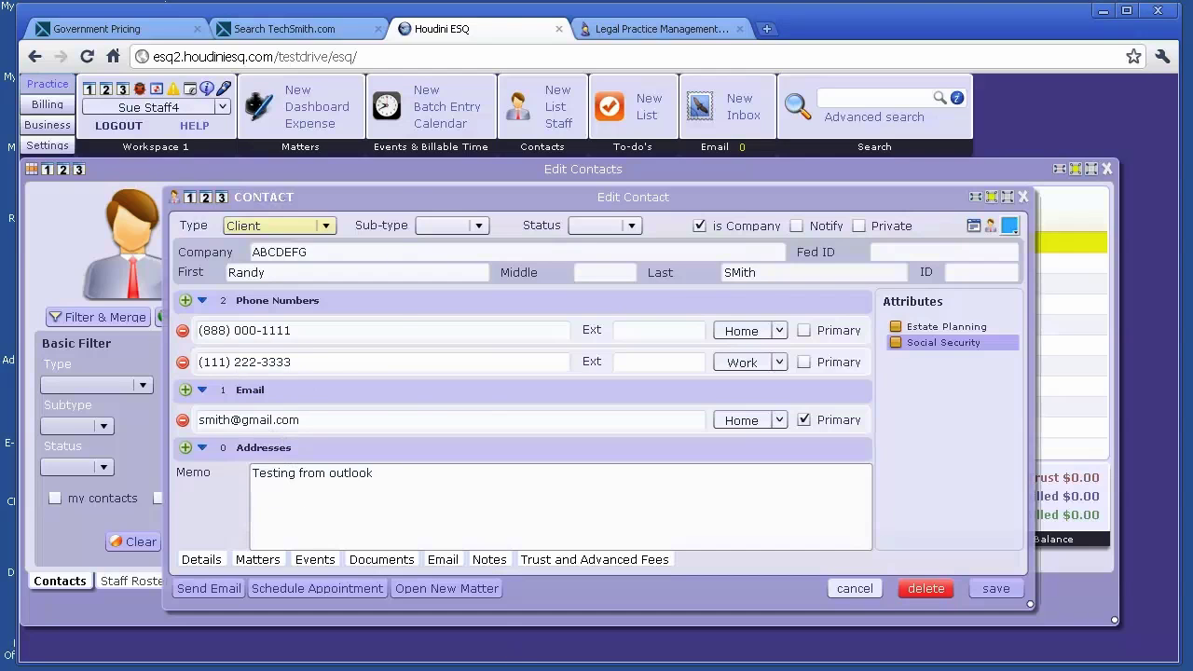
- Compare it with the Outlook contact card, close both unchanged, and bring Outlook's contacts back
key(alt+Tab)
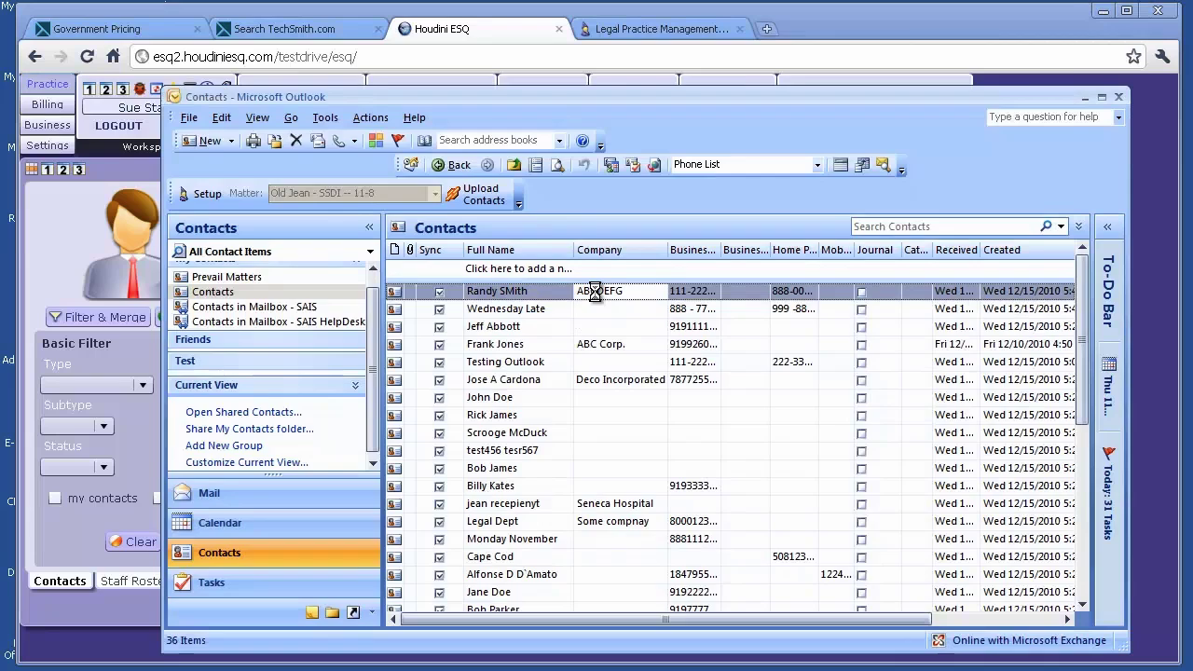
double_click(596, 291)
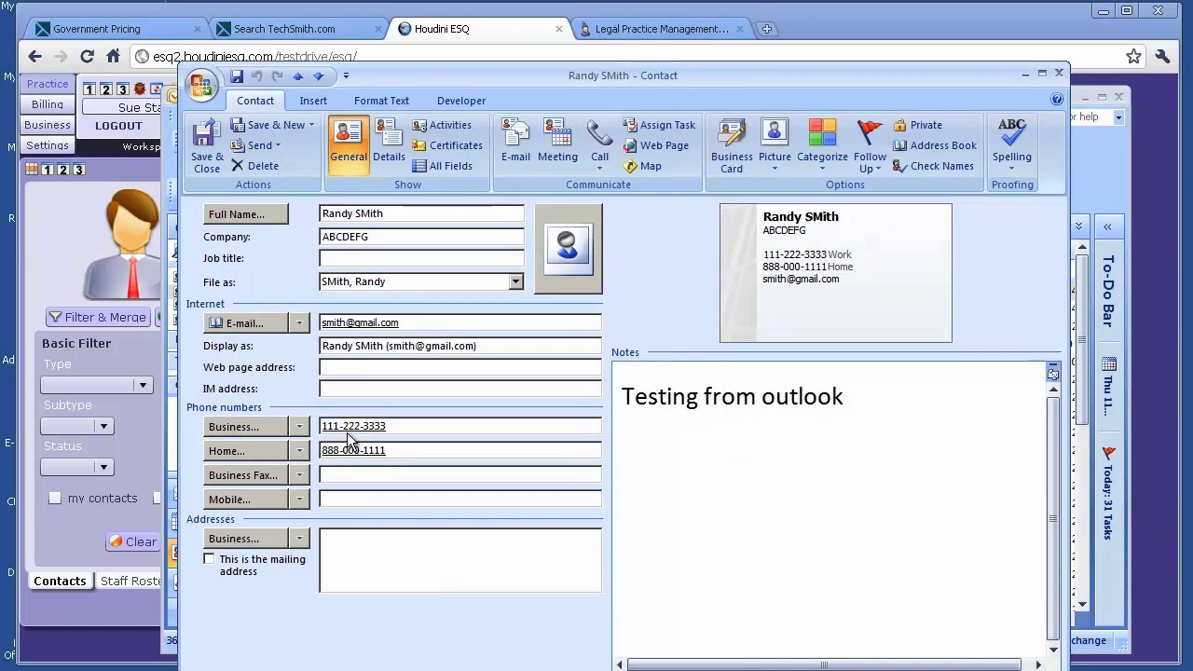
click(1058, 72)
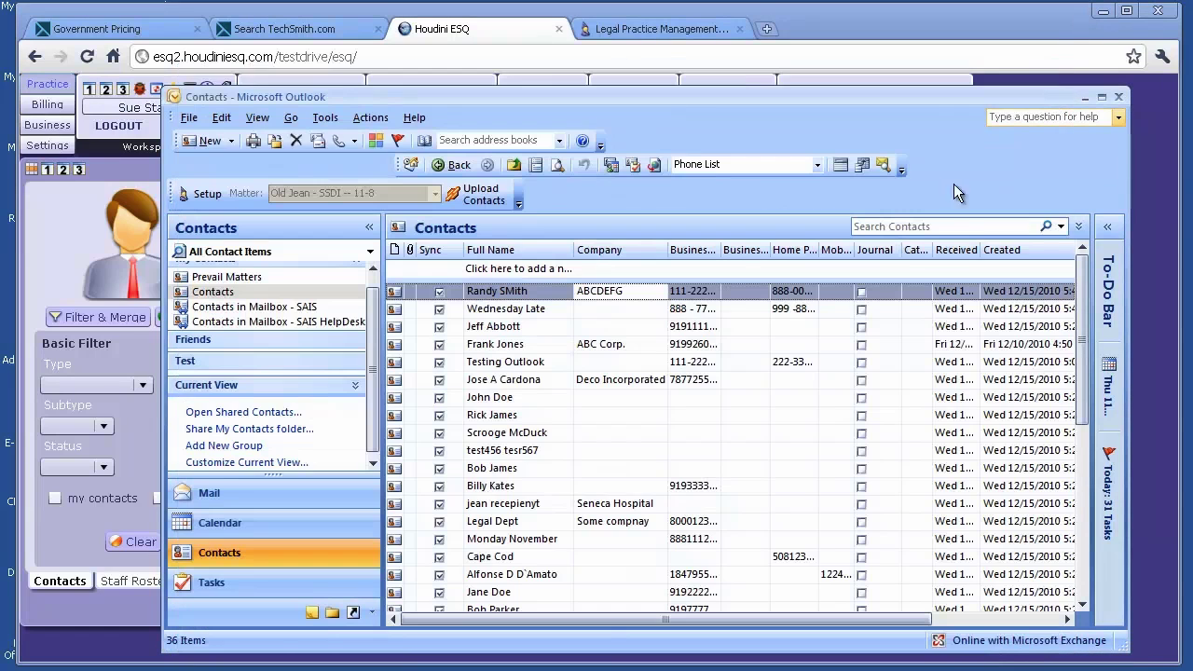
click(1083, 96)
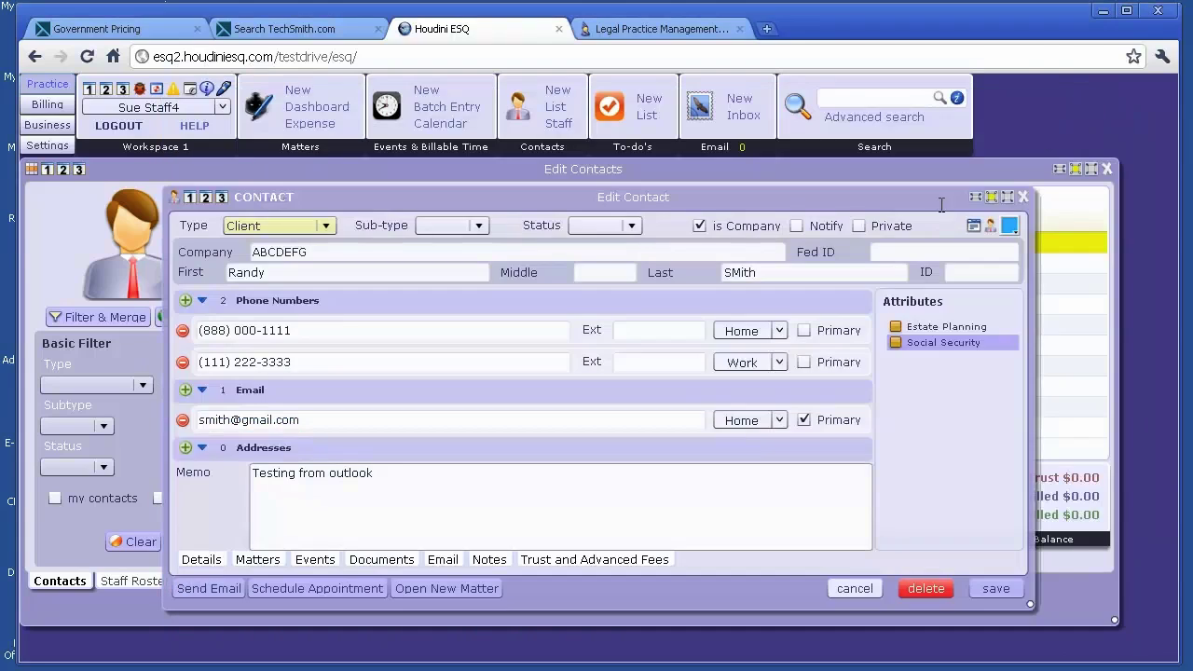
click(836, 589)
key(alt+Tab)
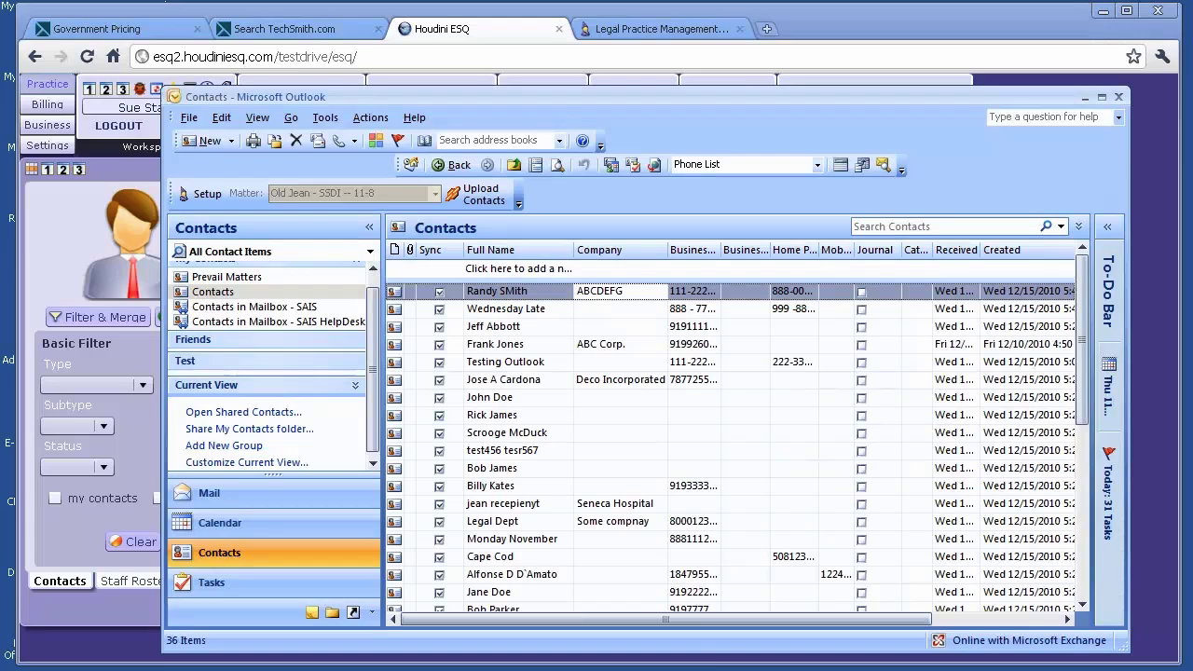